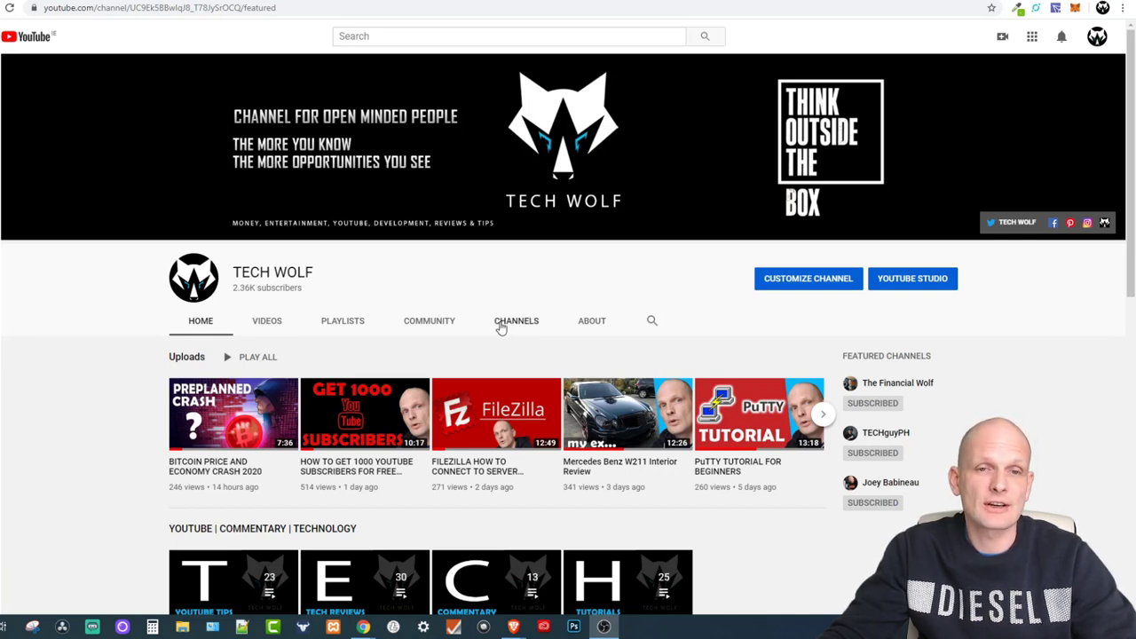
- Switch the TECH WOLF channel page to its CHANNELS tab
click(509, 325)
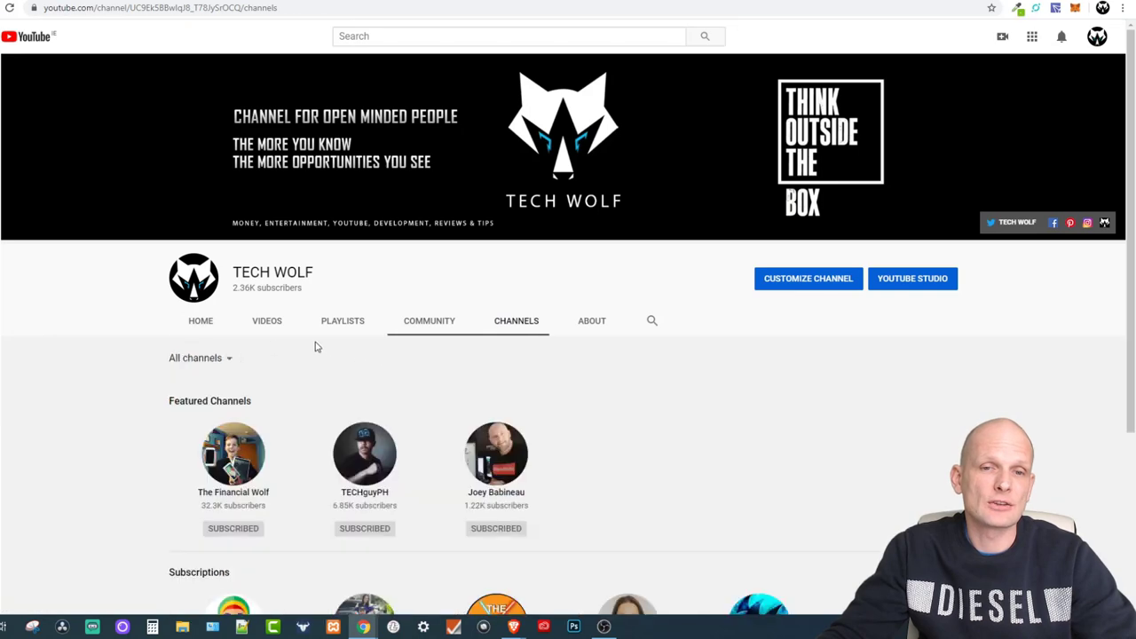
- Open the full Subscriptions list from the Channels tab and browse the subscribed channels
scroll(317, 347, down, 2)
click(186, 450)
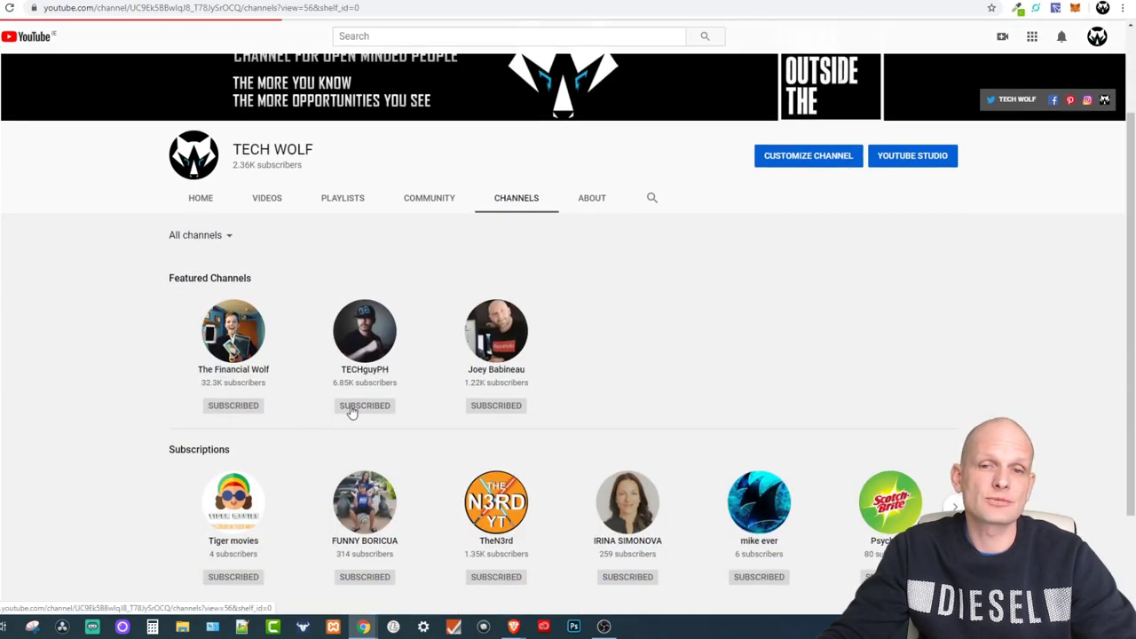
scroll(375, 404, down, 2)
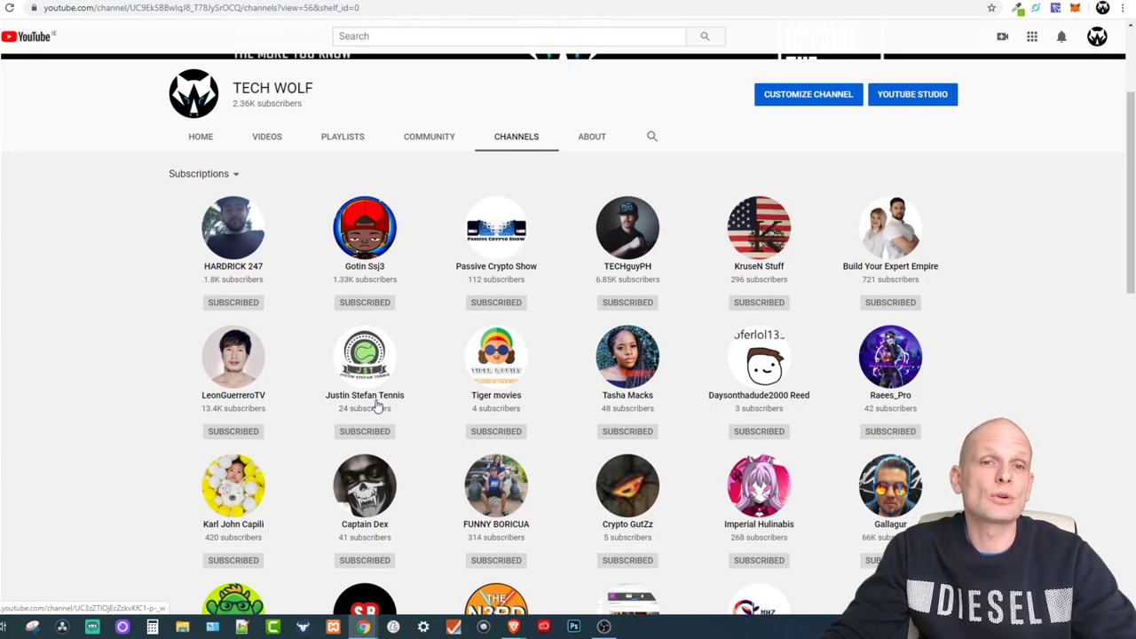
scroll(317, 355, up, 2)
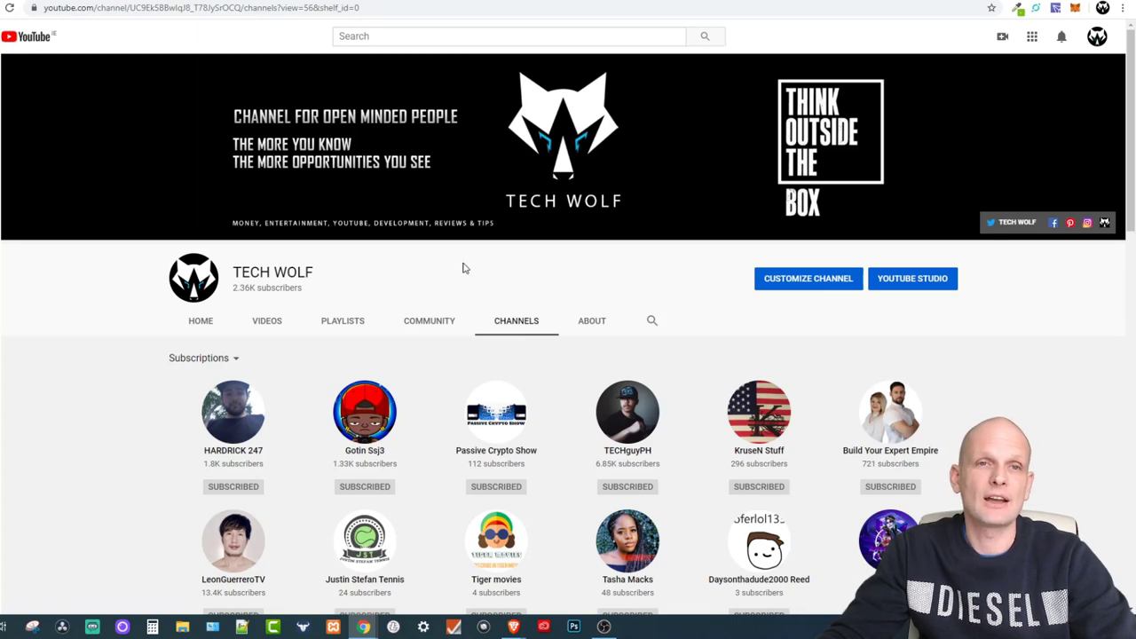
scroll(400, 337, down, 2)
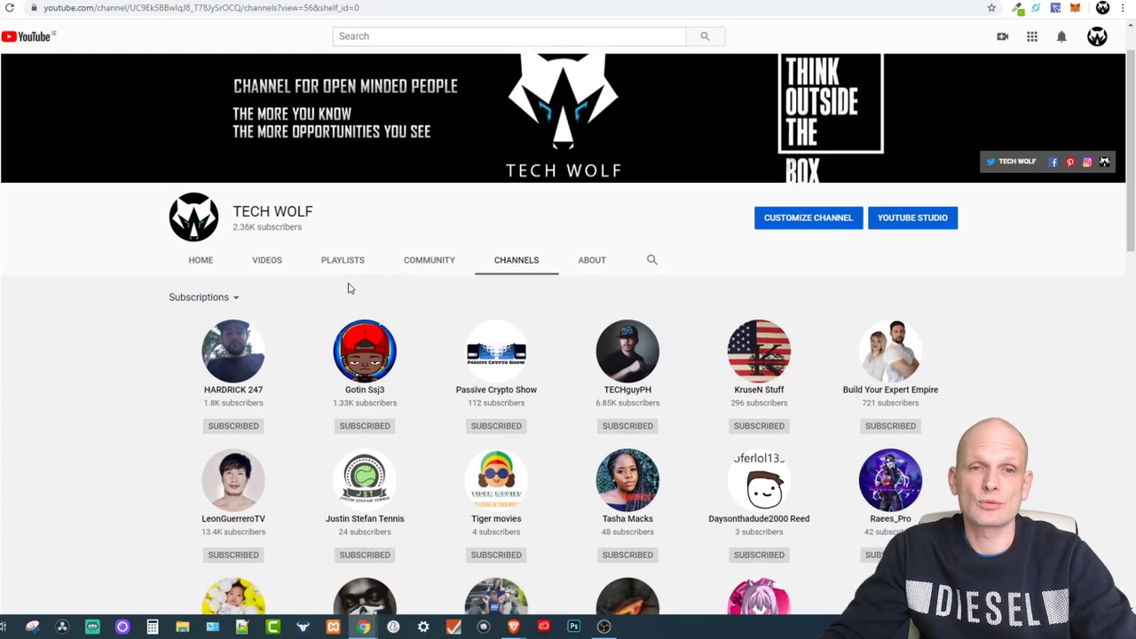
scroll(453, 368, up, 2)
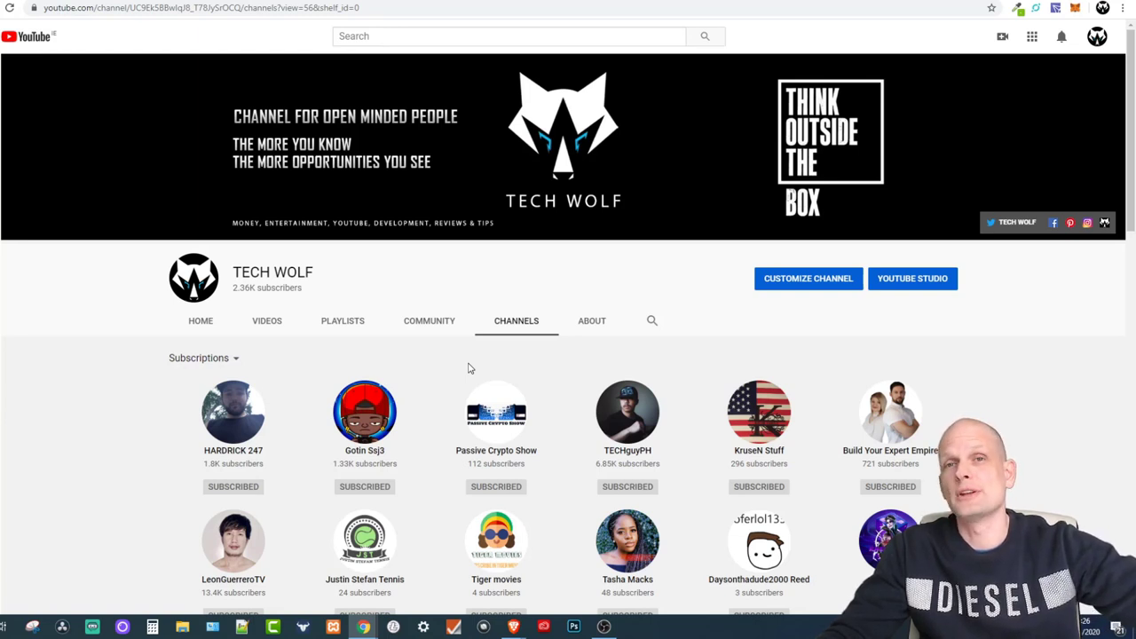
- In YouTube Studio, go to Settings > Channel > Advanced settings and scroll through the options
click(927, 282)
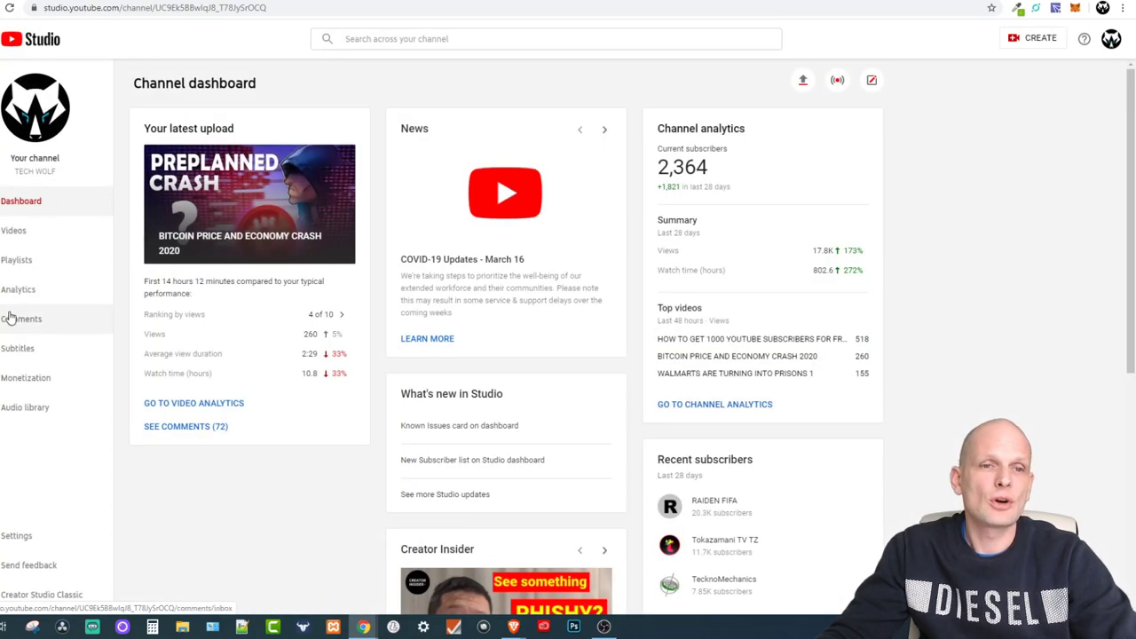
click(16, 536)
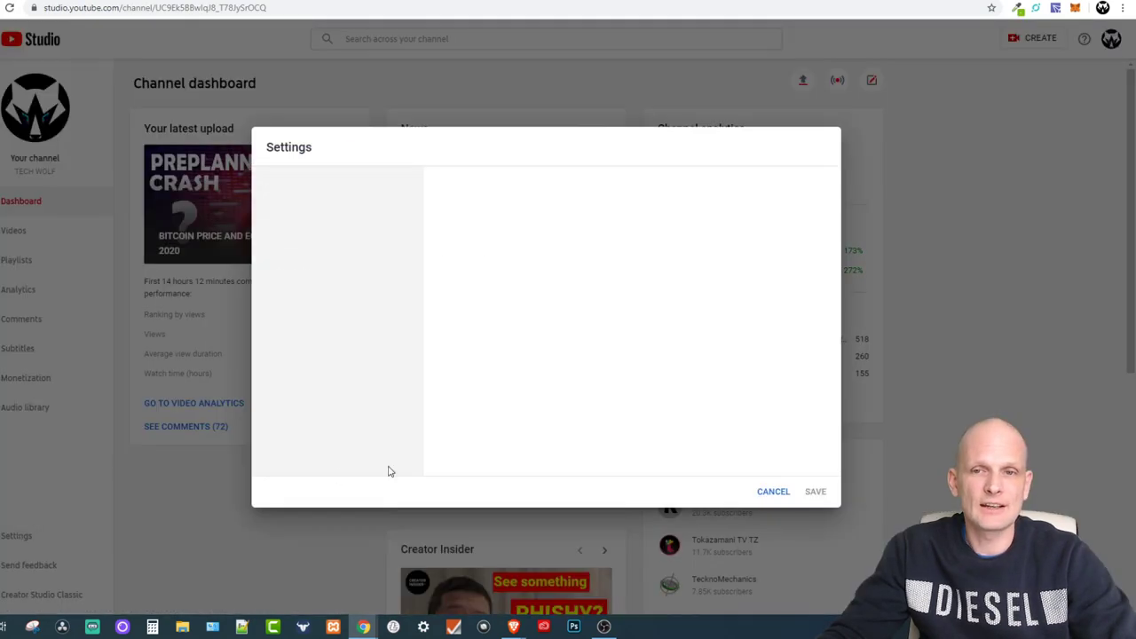
click(276, 220)
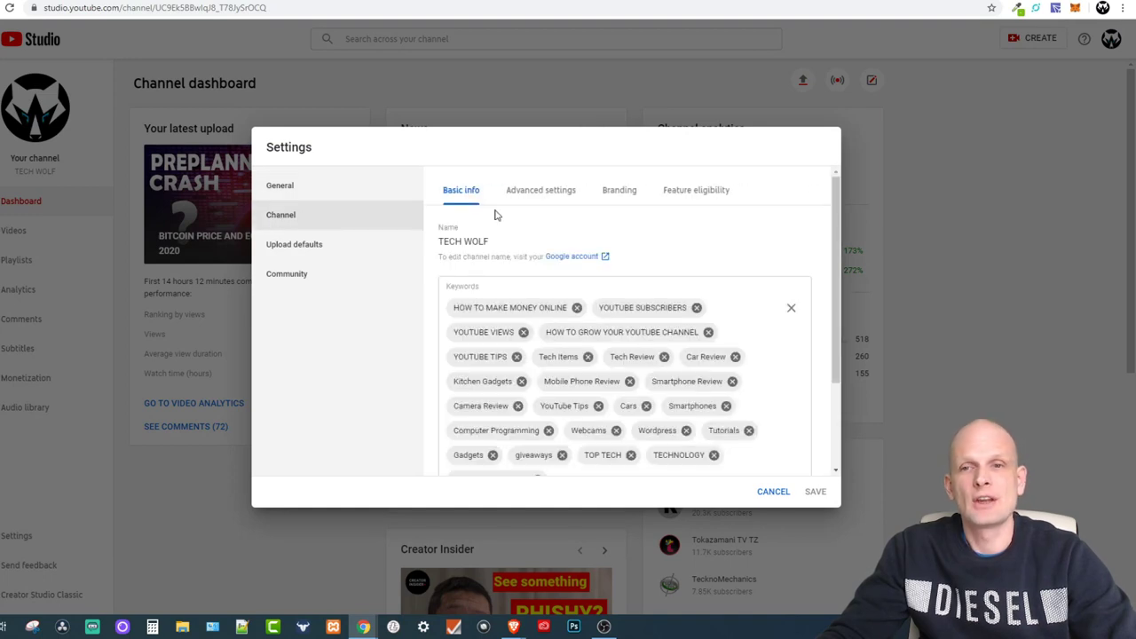
click(552, 194)
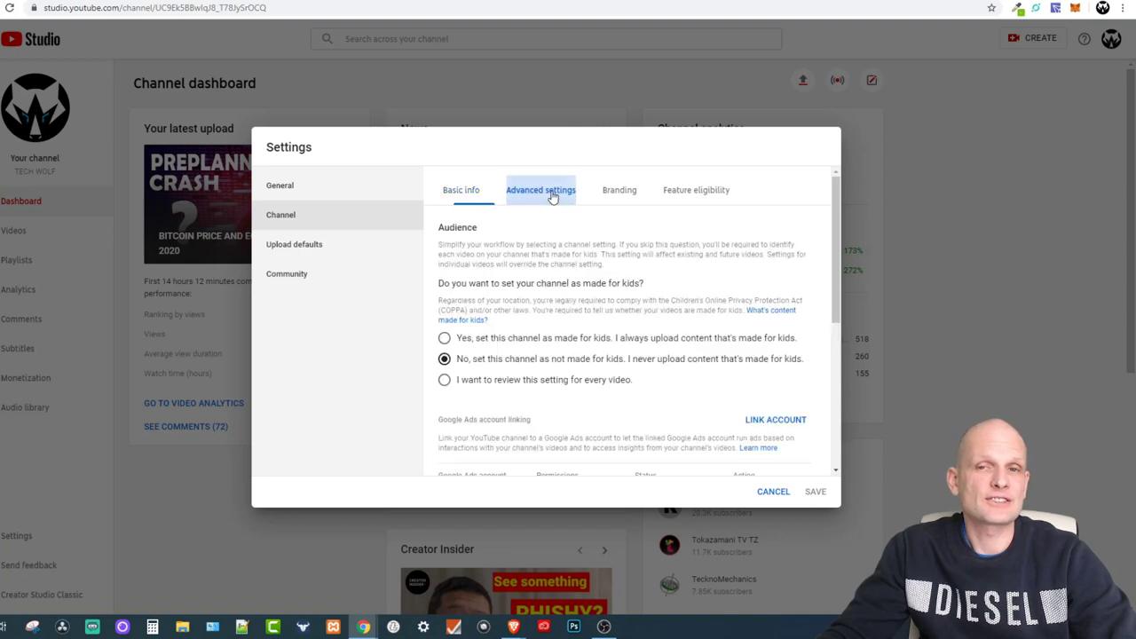
scroll(487, 267, down, 4)
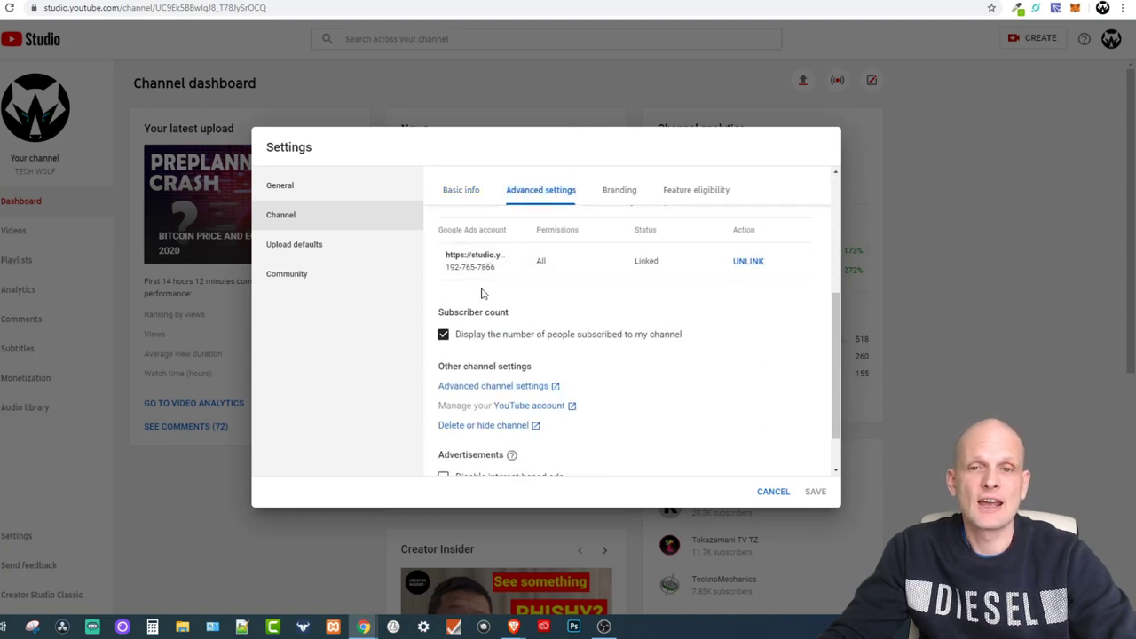
scroll(482, 294, down, 2)
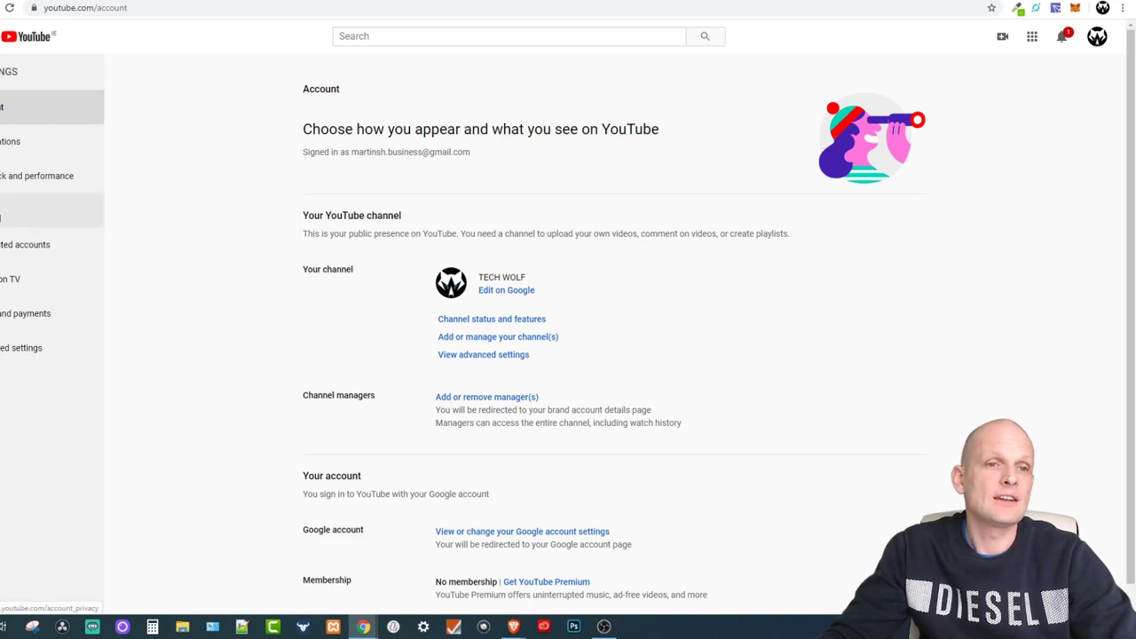
- Turn on 'Keep all my subscriptions private' in the account's Privacy settings
click(36, 220)
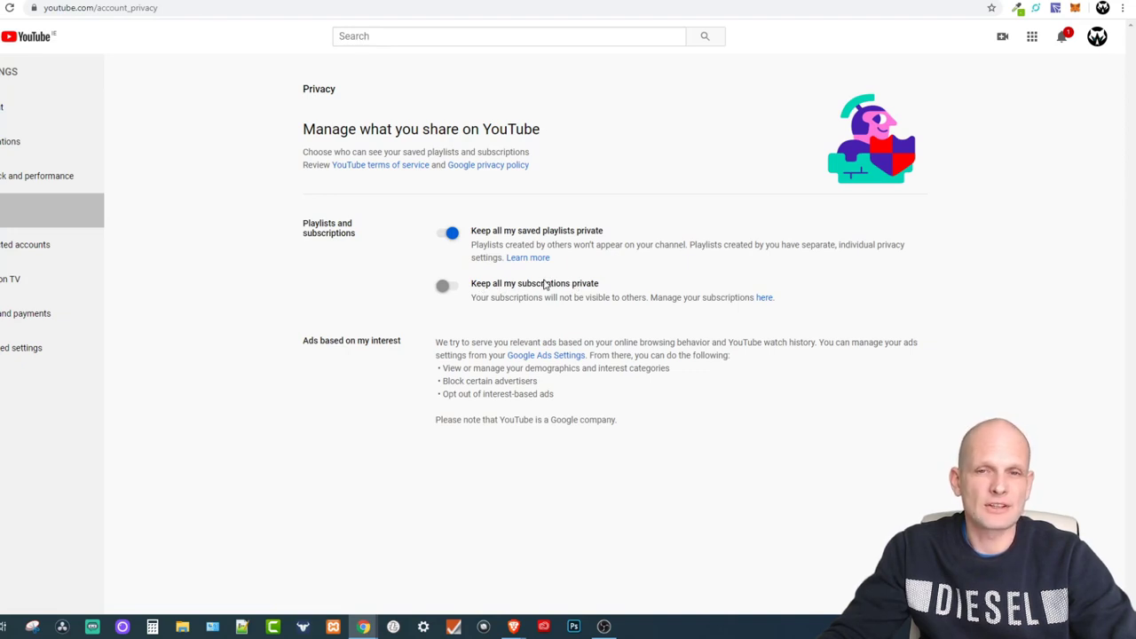
click(446, 287)
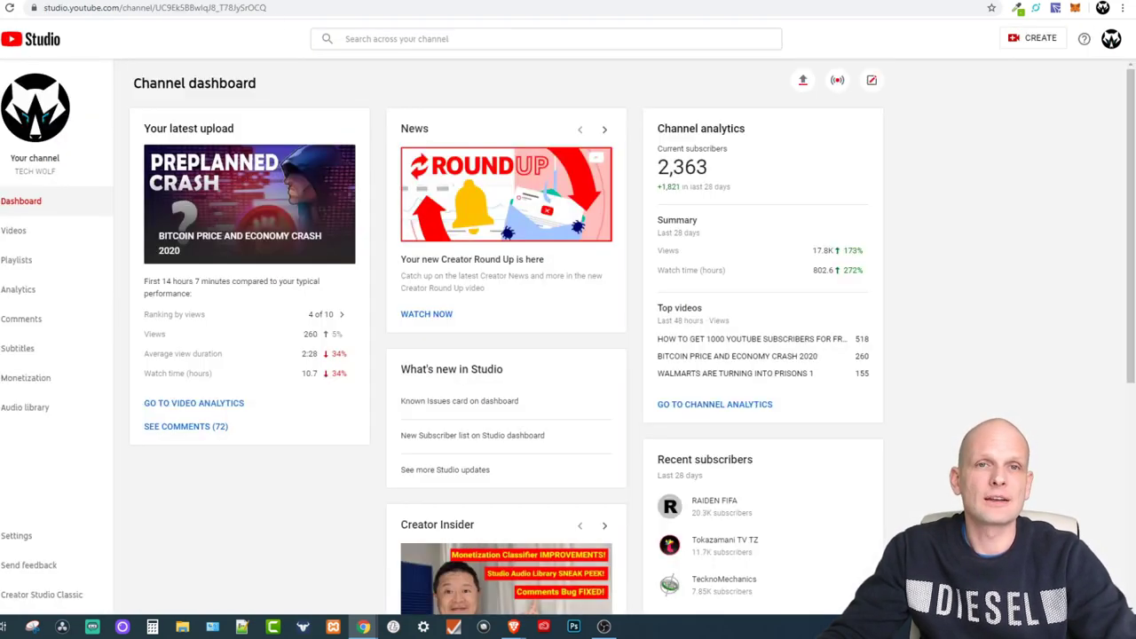
- Go to the public channel page and open its CHANNELS tab
click(35, 109)
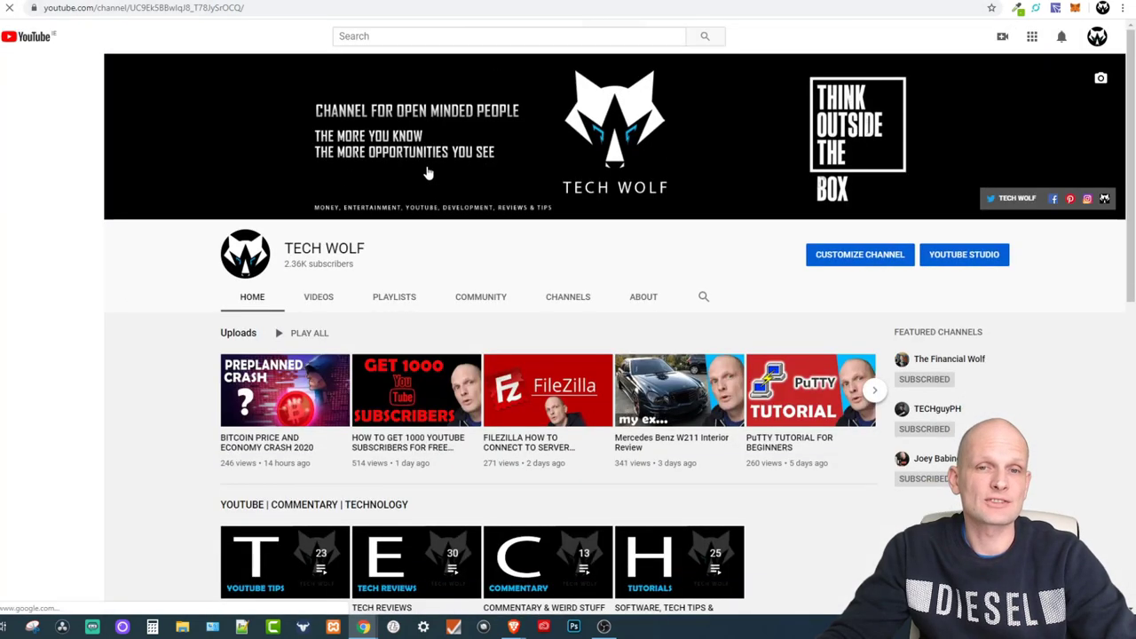
click(576, 298)
scroll(382, 337, down, 3)
scroll(381, 337, up, 1)
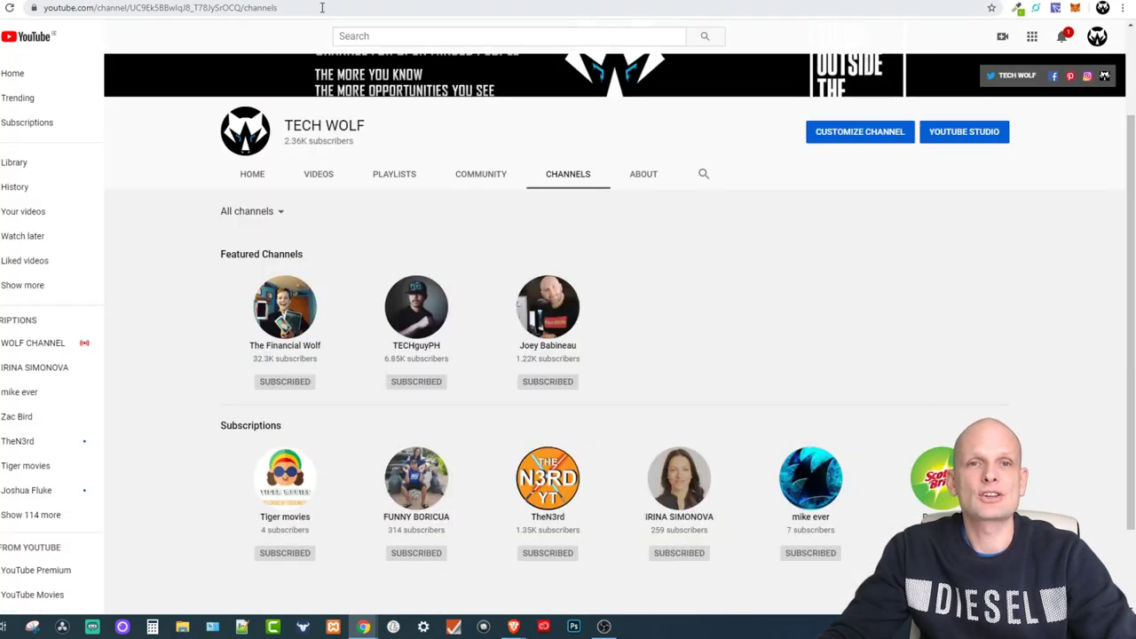
- Copy the Channels page address and open a new incognito window
right_click(322, 13)
key(ctrl+c)
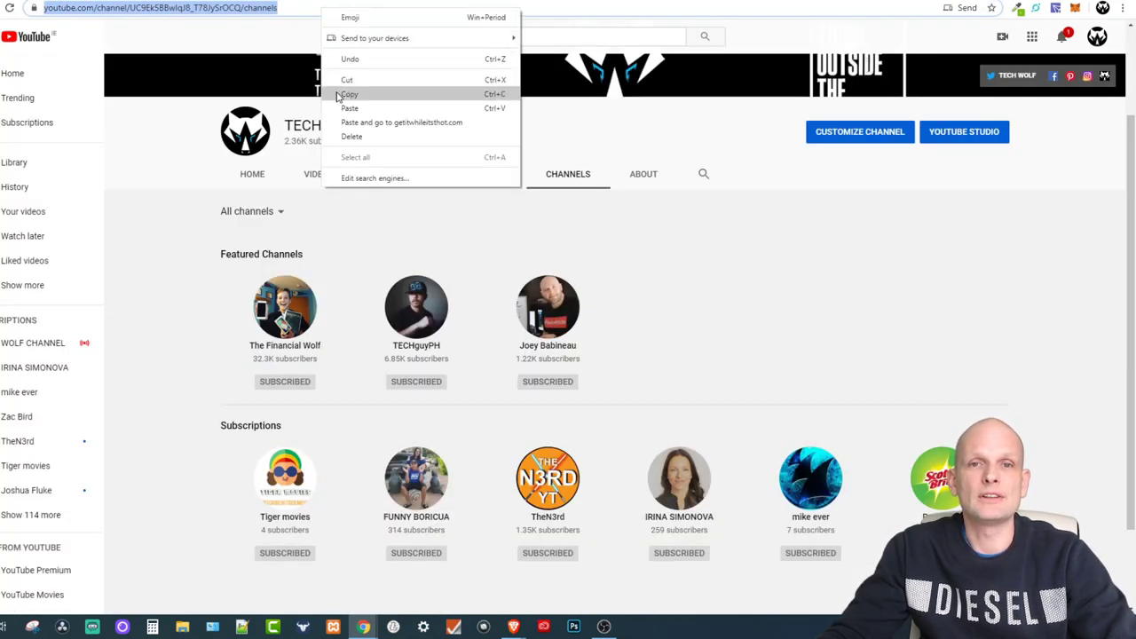
click(337, 94)
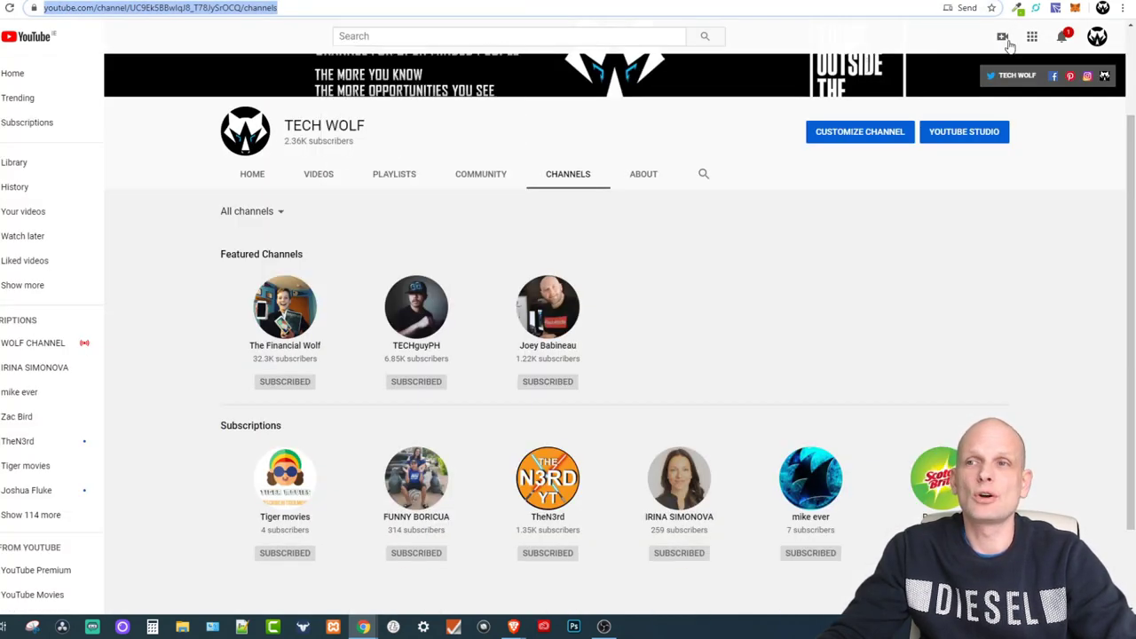
click(1122, 12)
click(1046, 56)
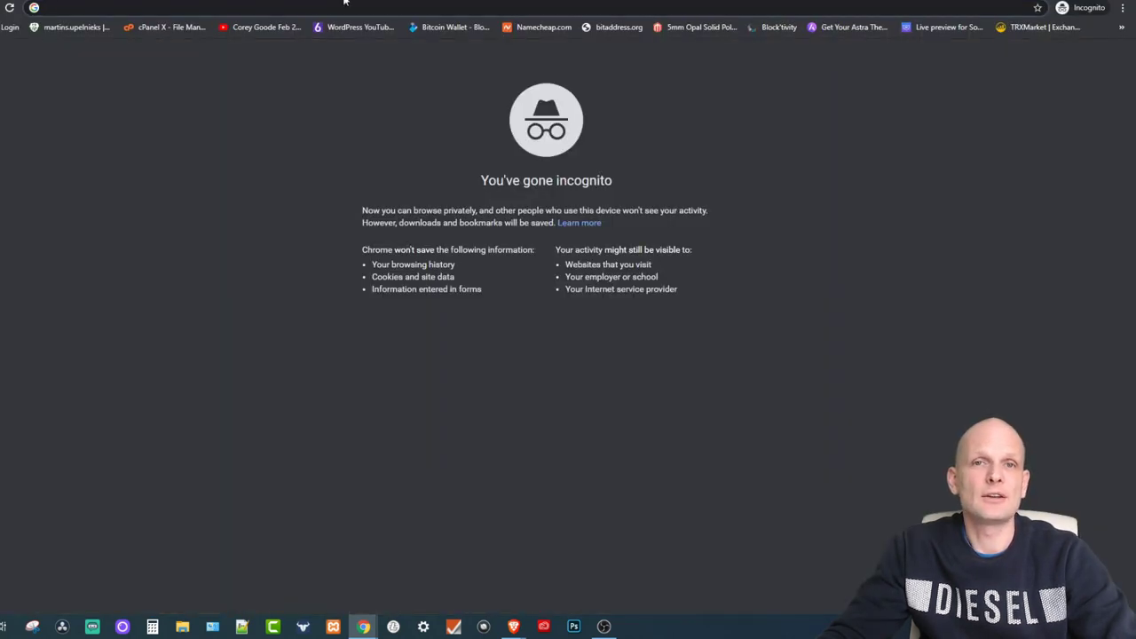
- Load the copied Channels page address in the incognito window to see the signed-out view
key(ctrl+v)
key(Return)
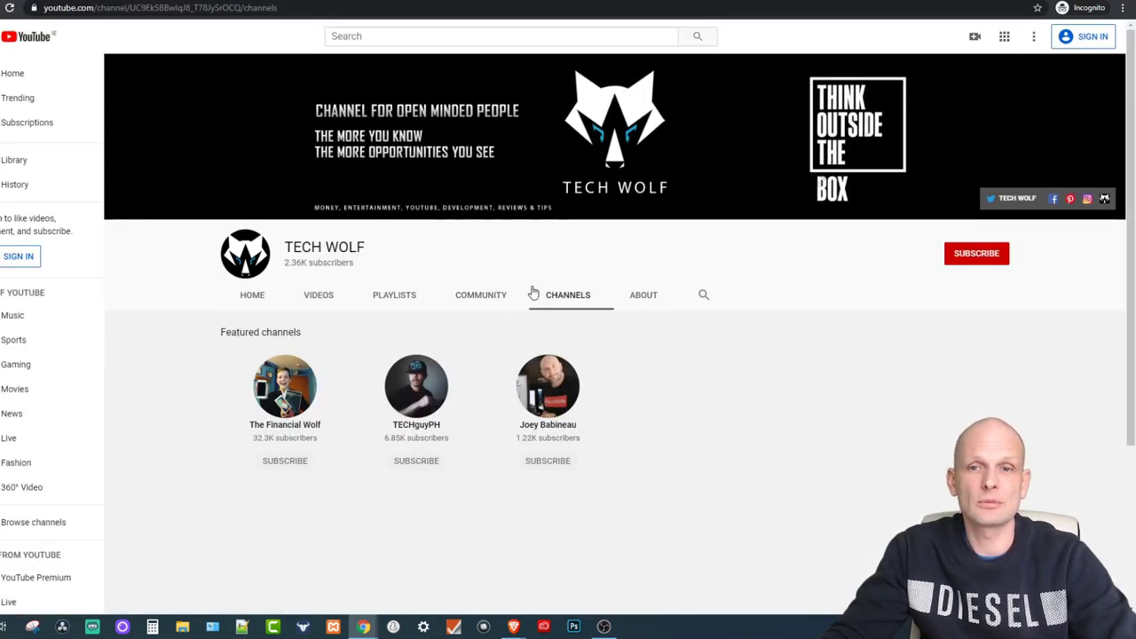
scroll(381, 304, down, 3)
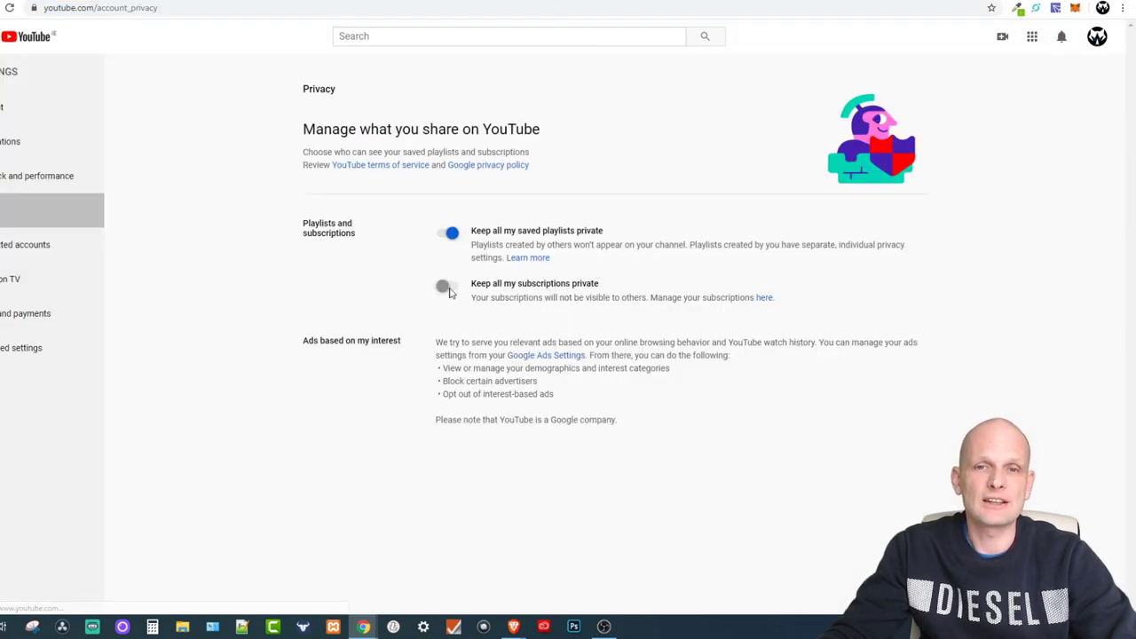
- Turn on private subscriptions, then reload the incognito Channels page to check they're hidden
click(451, 286)
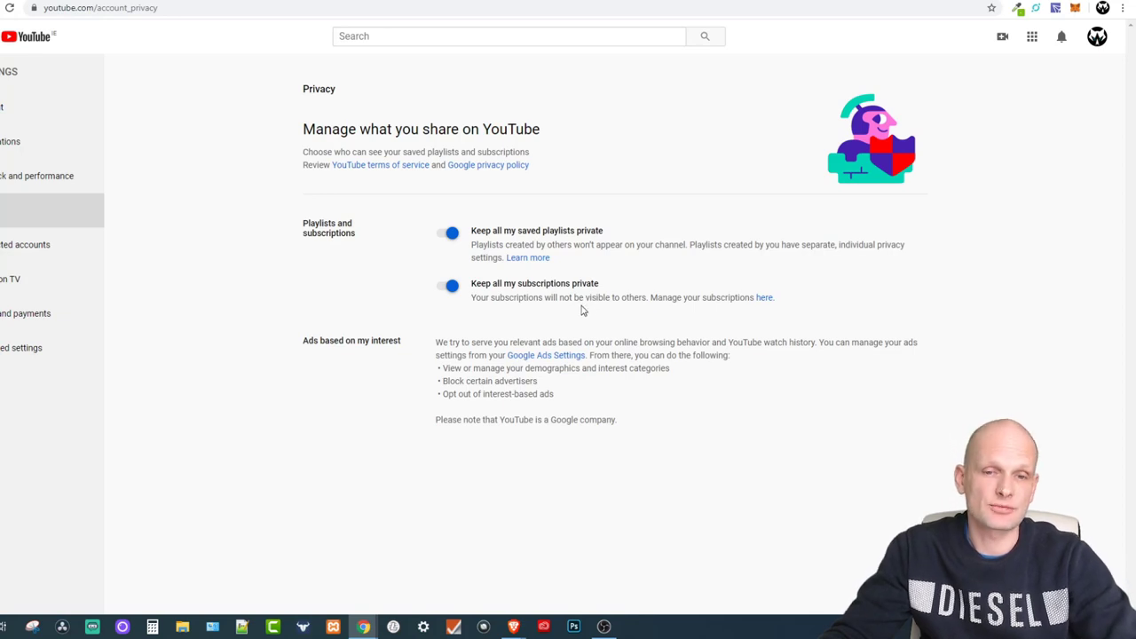
mouse_move(367, 632)
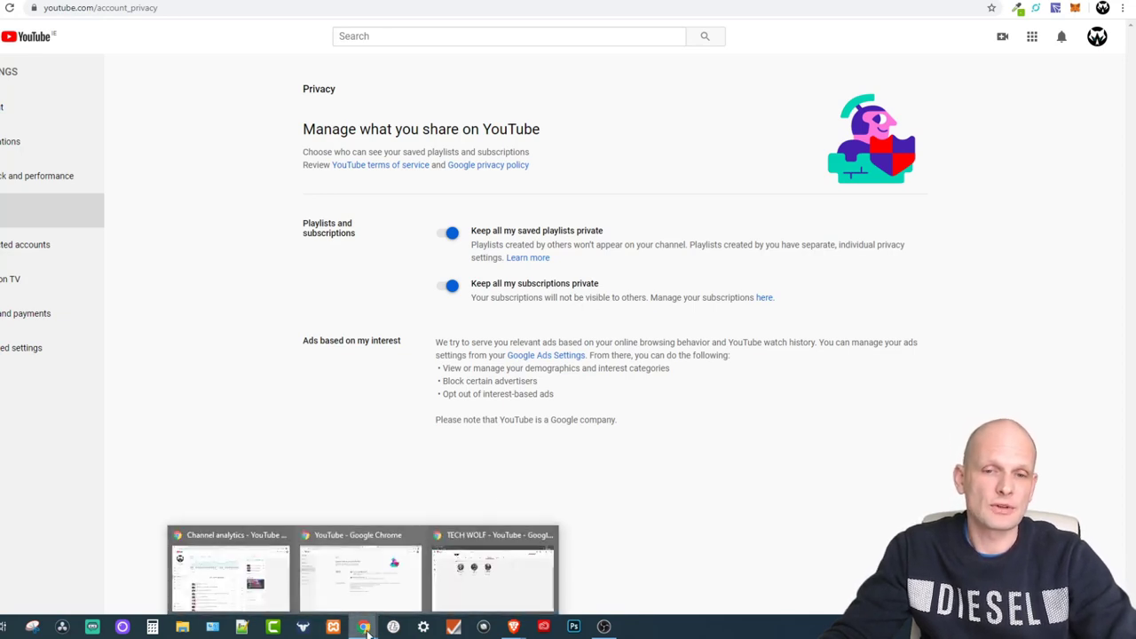
click(490, 577)
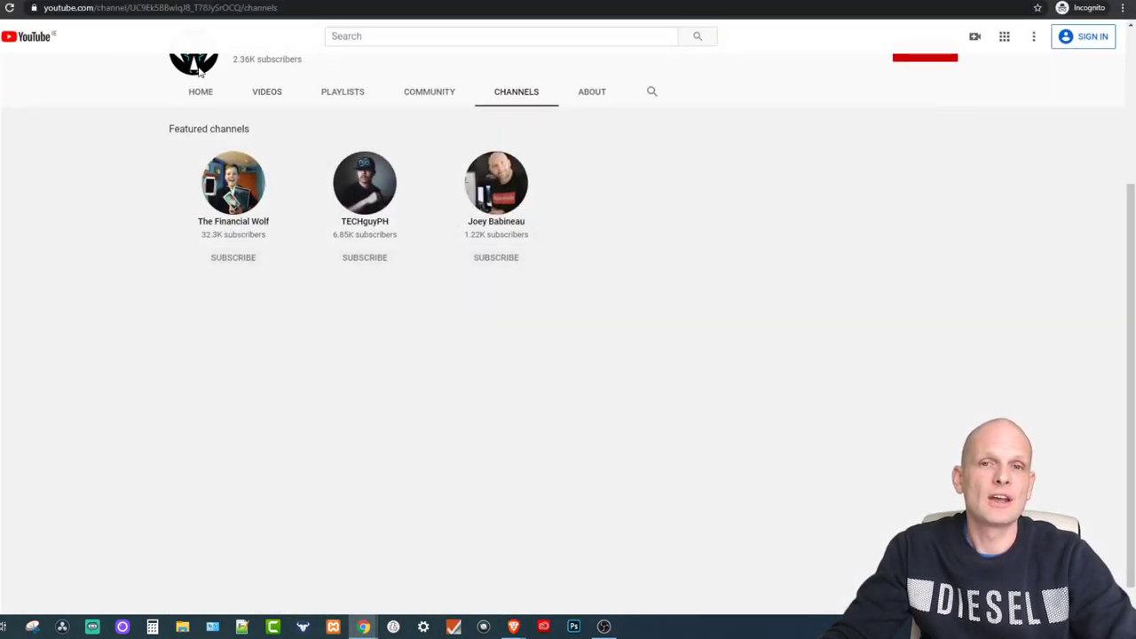
click(9, 7)
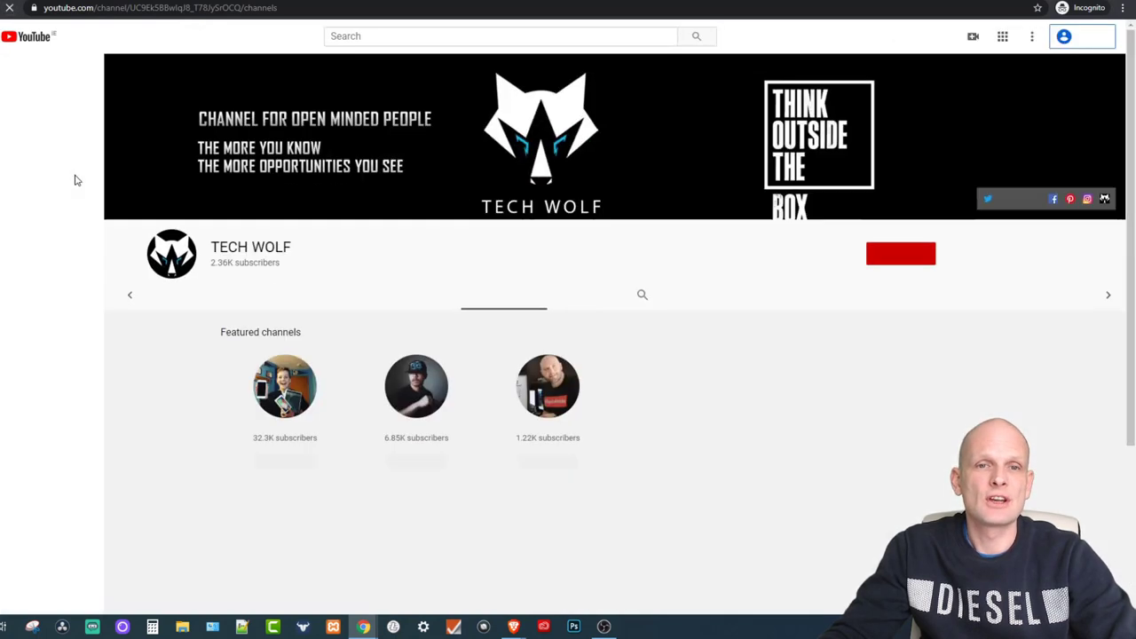
scroll(178, 275, down, 3)
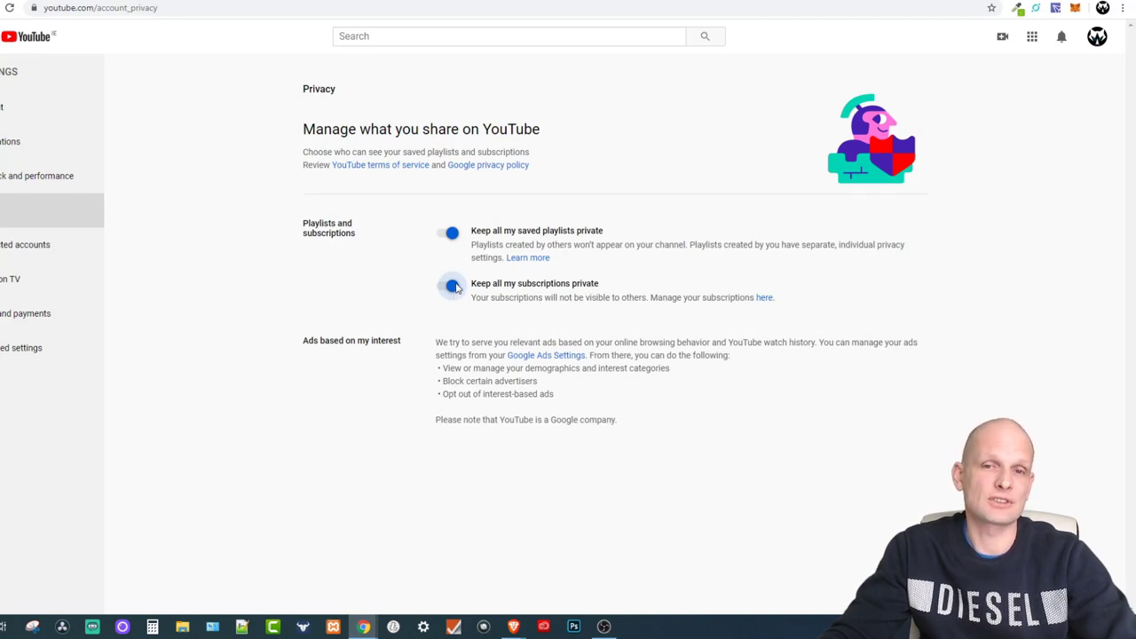
- Turn off 'Keep all my subscriptions private' so subscriptions are visible again
click(453, 286)
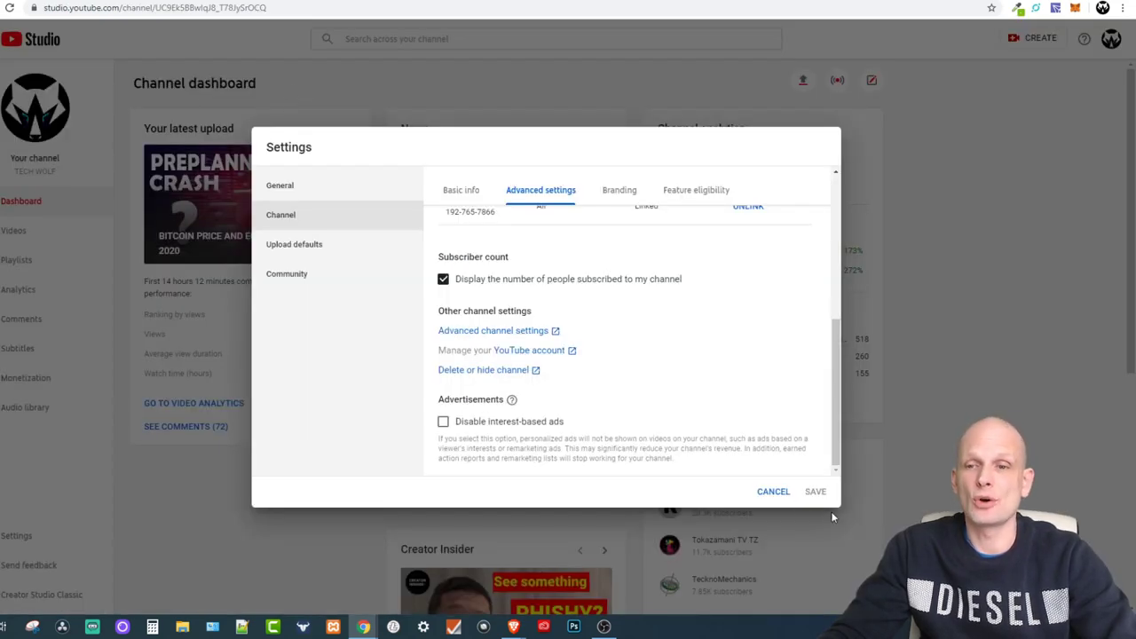
- Cancel the Studio settings, return to the Studio dashboard, and open the Recent subscribers list
click(778, 494)
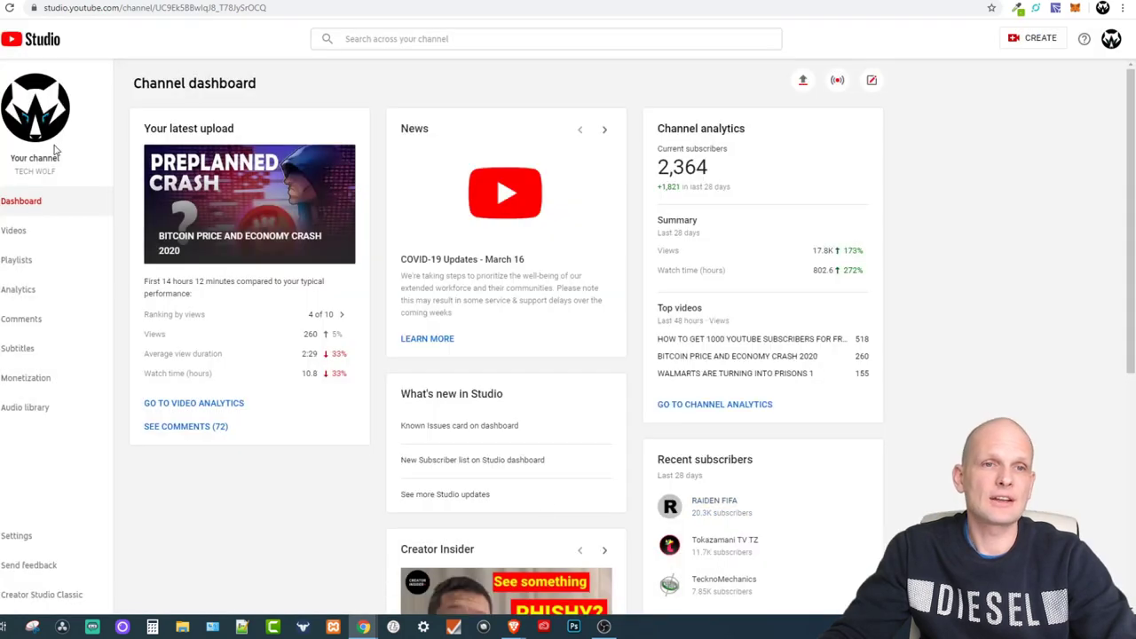
click(40, 111)
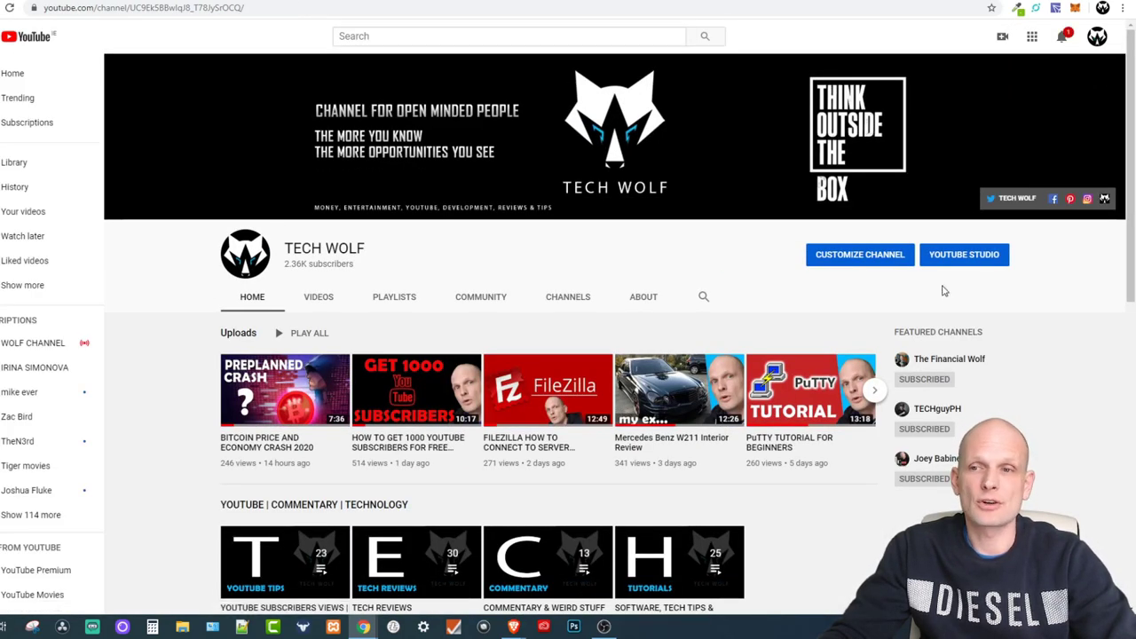
click(960, 258)
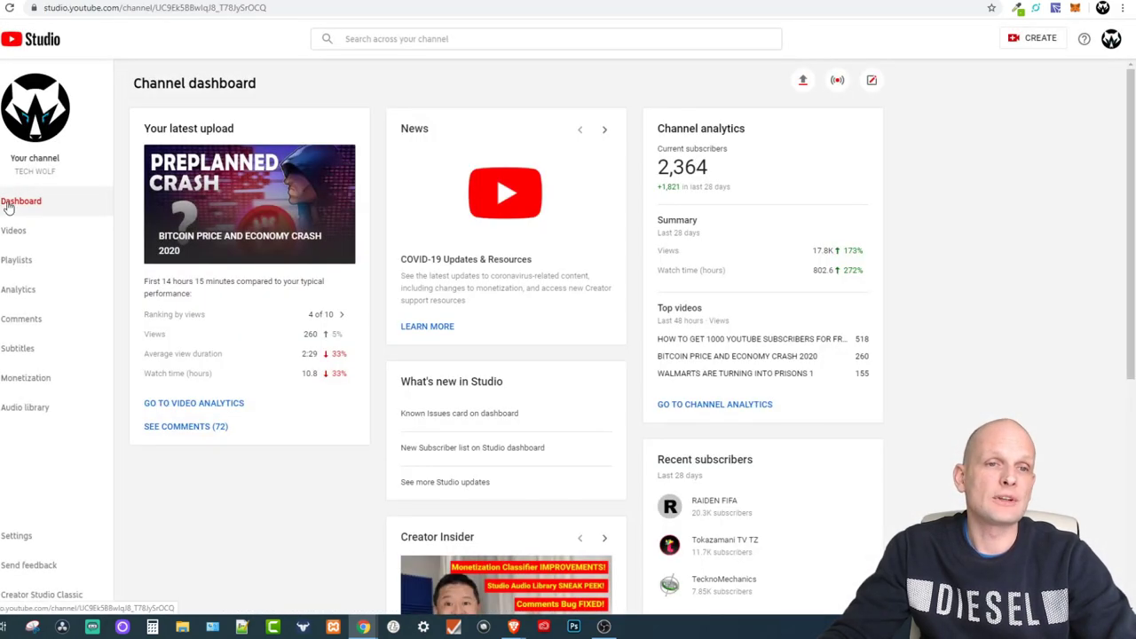
scroll(470, 275, down, 4)
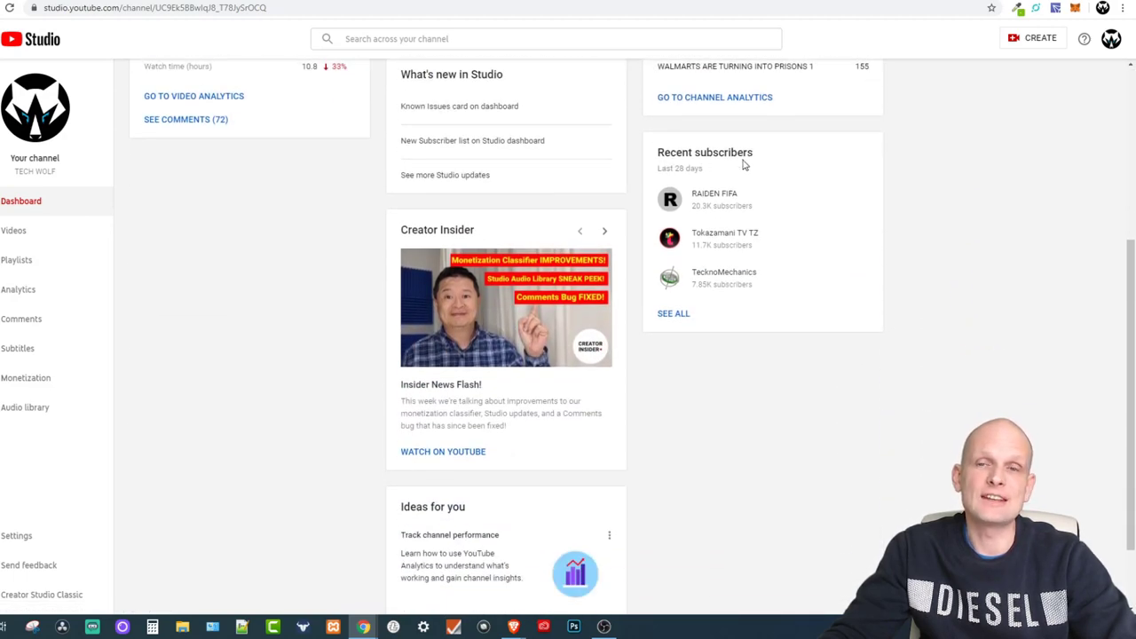
click(681, 313)
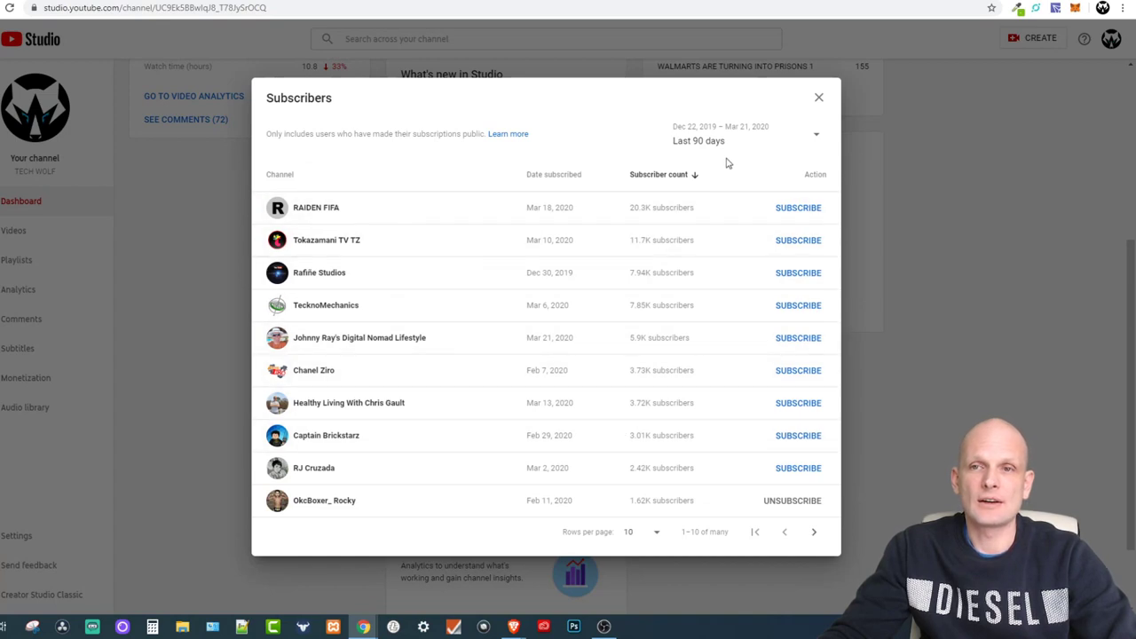
- Show subscribers over Lifetime, page forward to rows 101–110, and confirm Lifetime stays selected
click(815, 140)
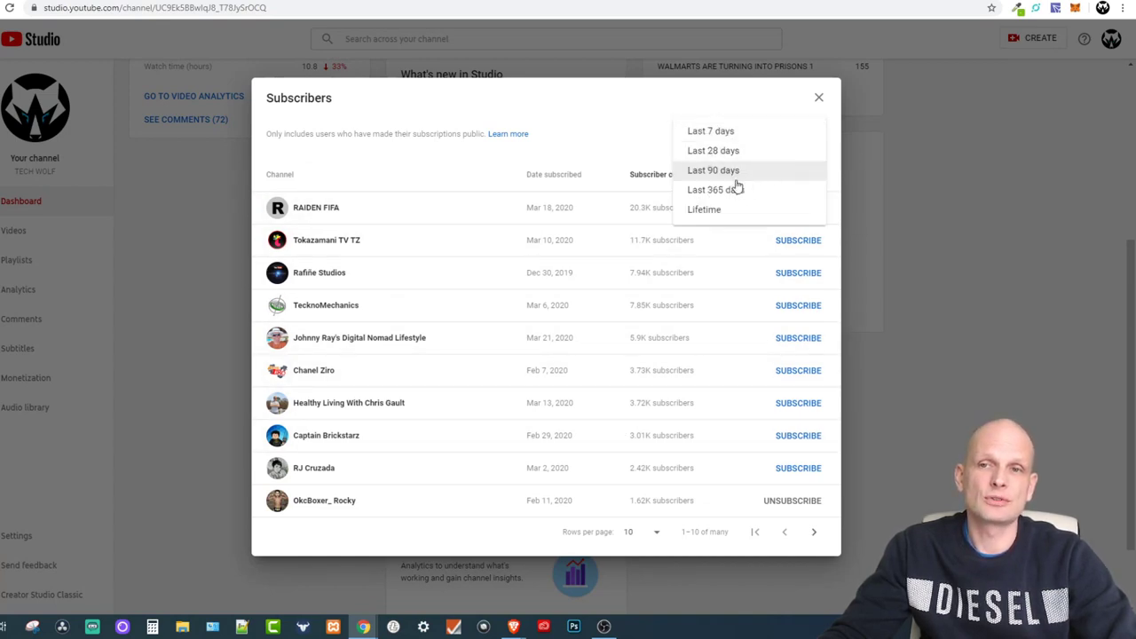
click(718, 211)
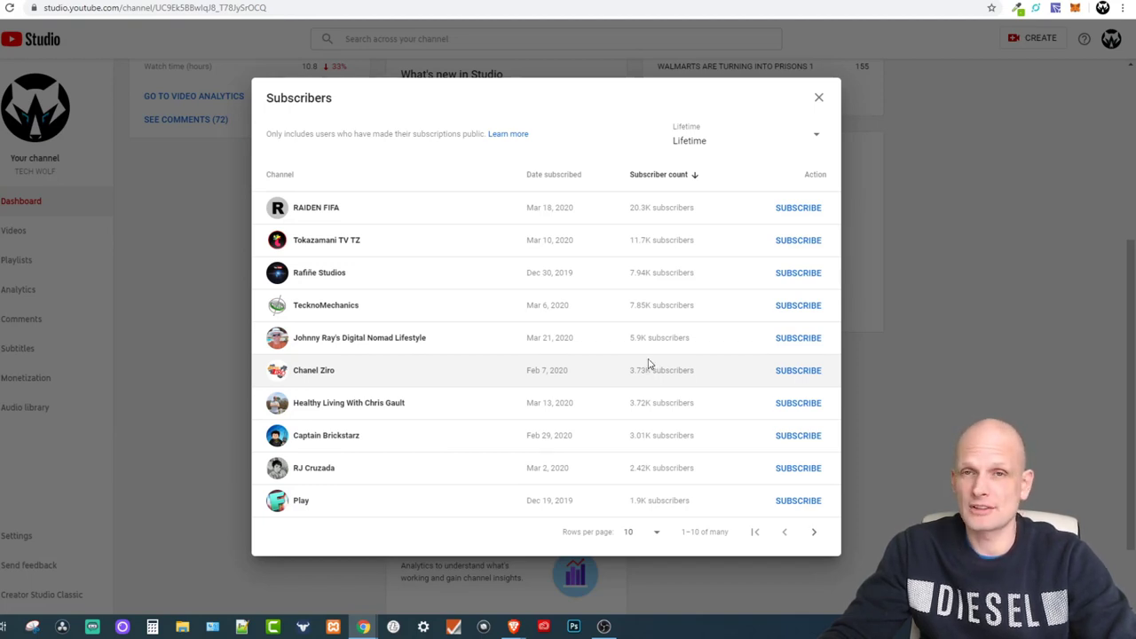
click(813, 532)
click(813, 532)
click(813, 532)
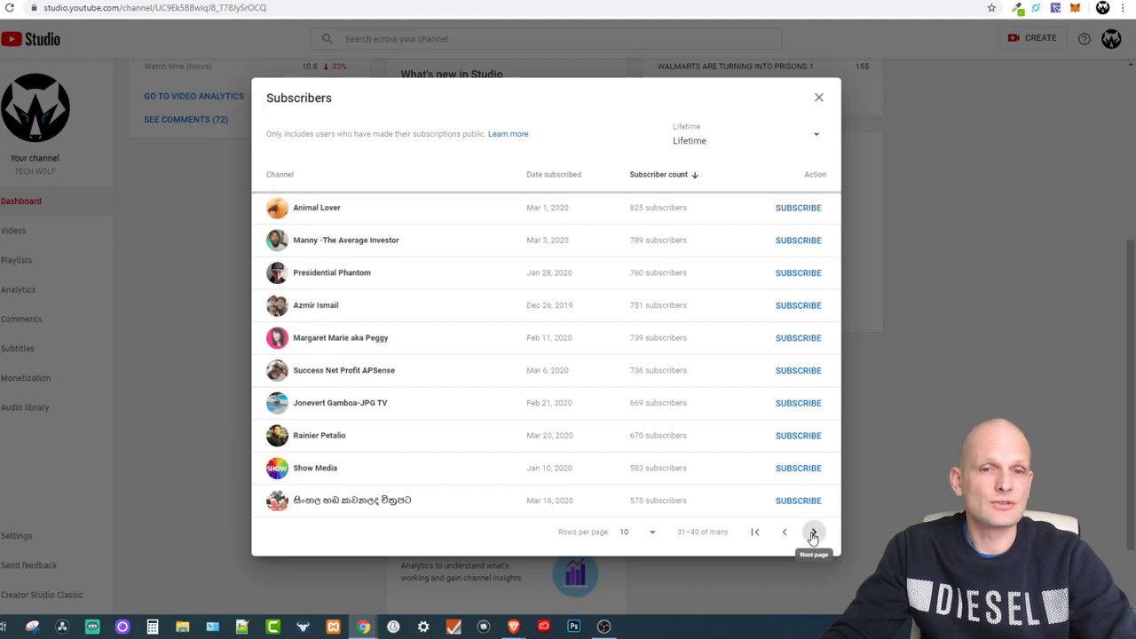
click(813, 533)
click(813, 532)
click(813, 533)
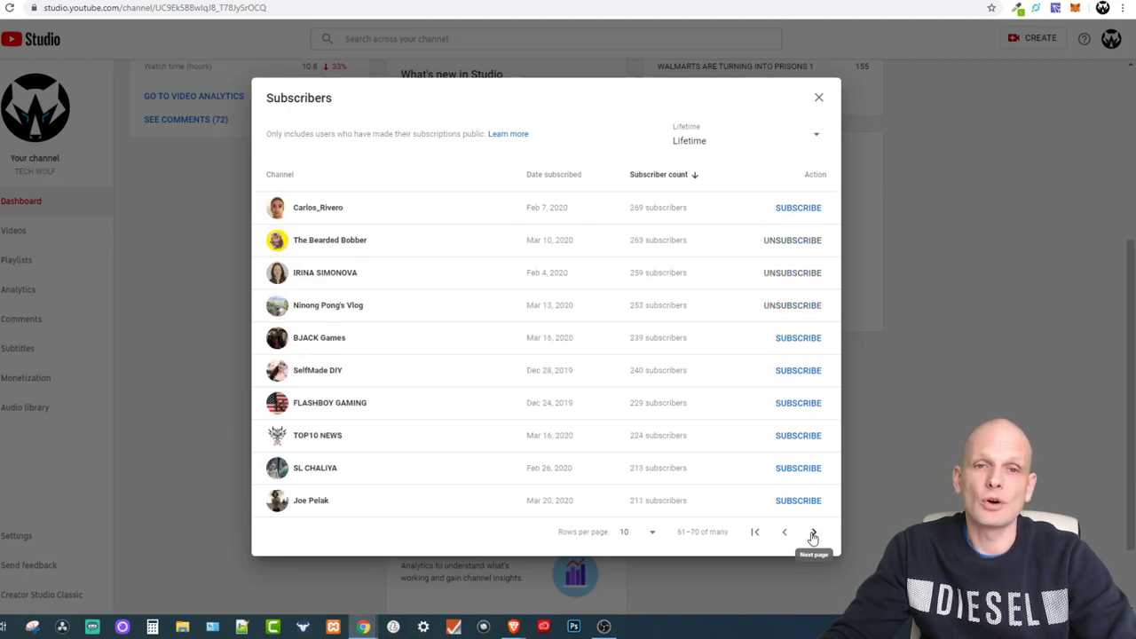
click(813, 533)
click(813, 532)
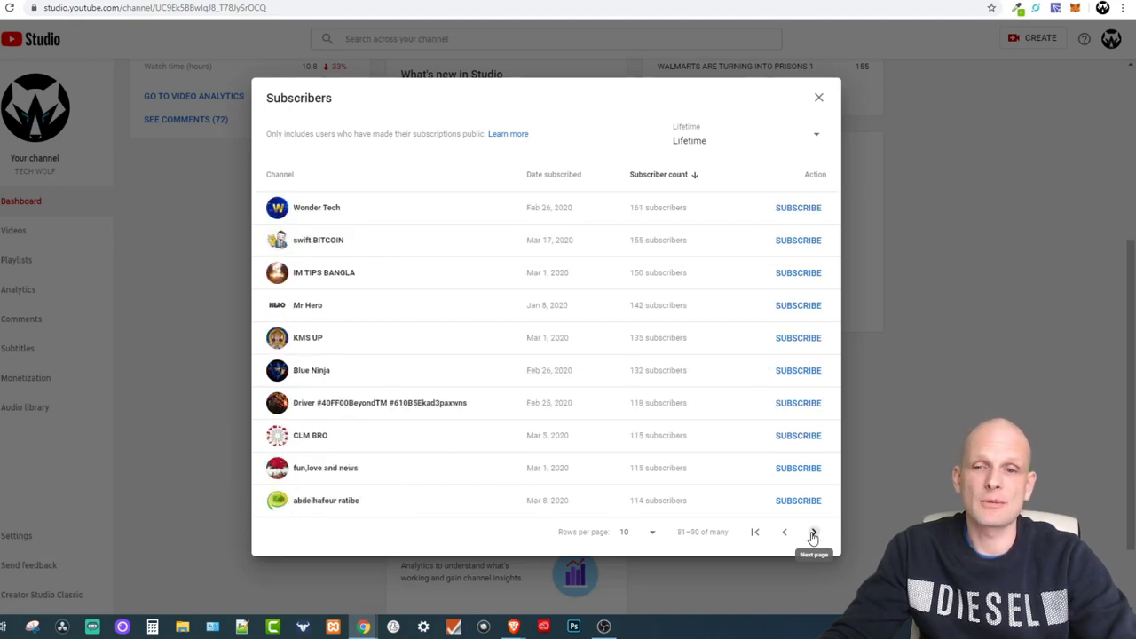
click(813, 533)
click(813, 533)
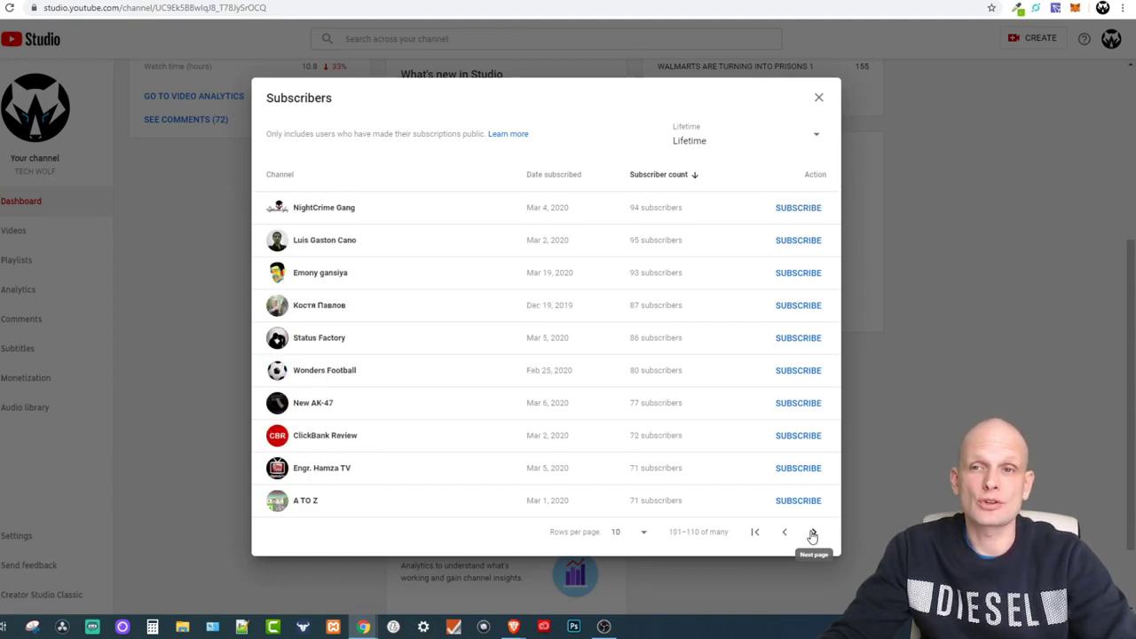
click(702, 143)
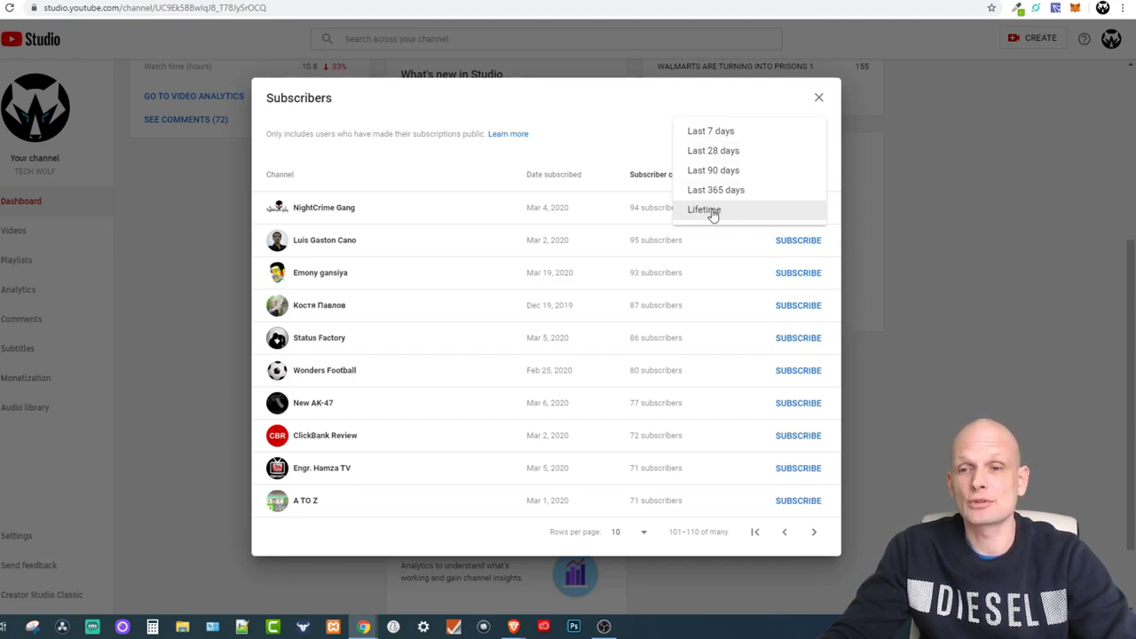
click(619, 126)
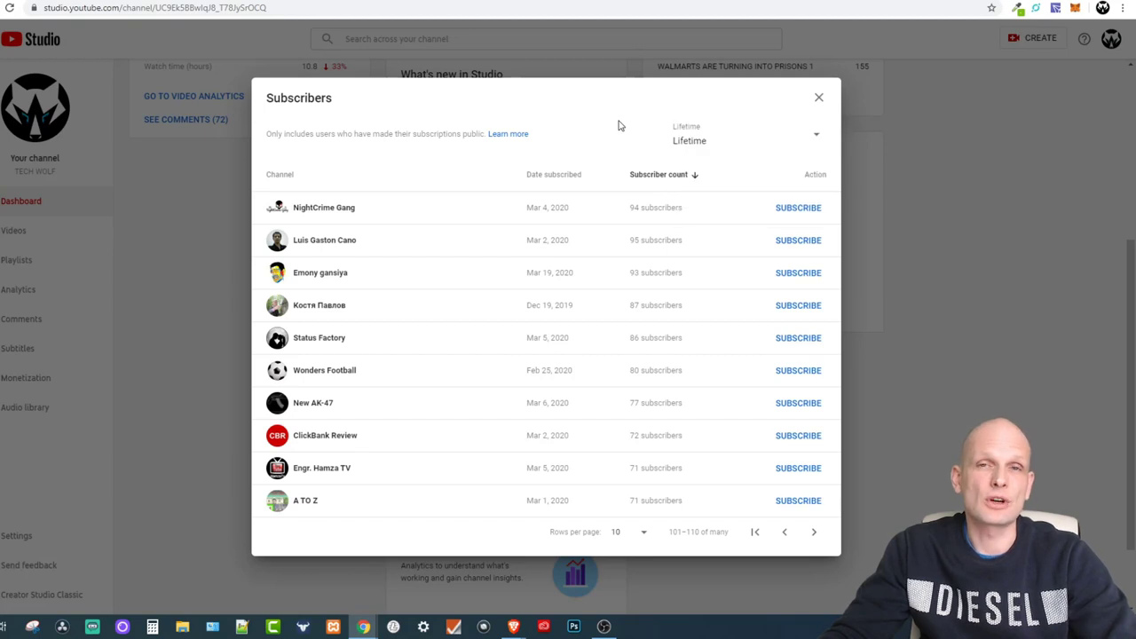